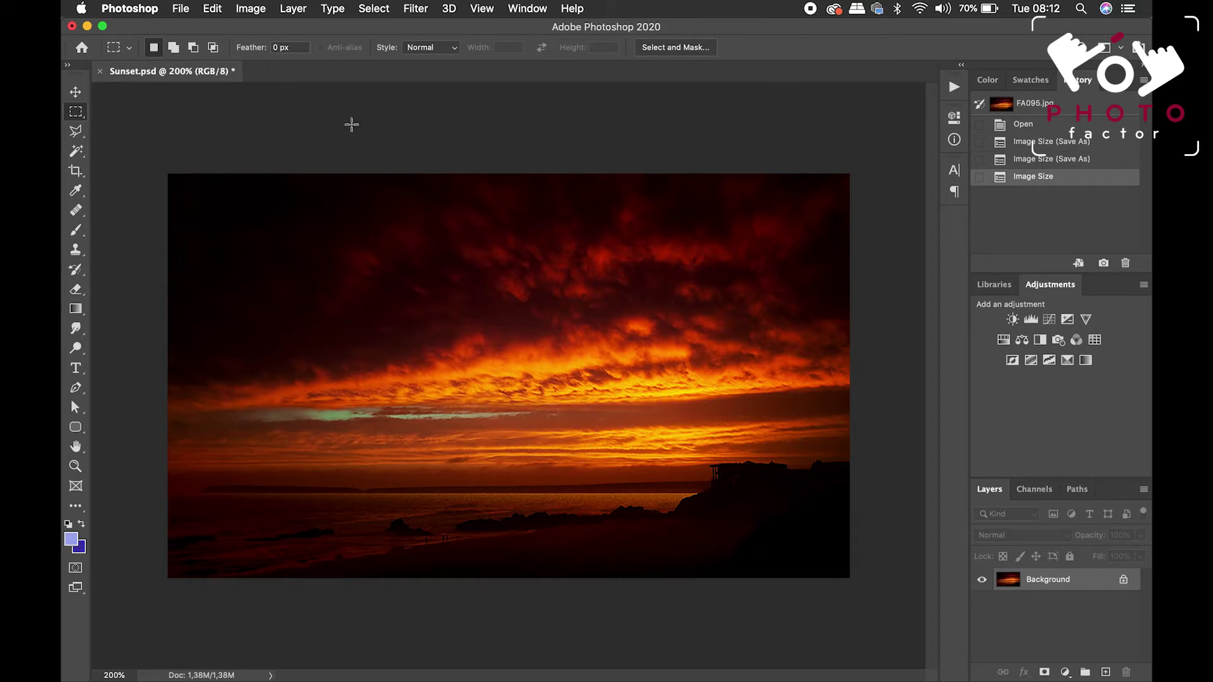
# - Open Image > Image Size for Sunset.psd, showing 900 × 534 px at 100 pixels/inch
pyautogui.click(251, 8)
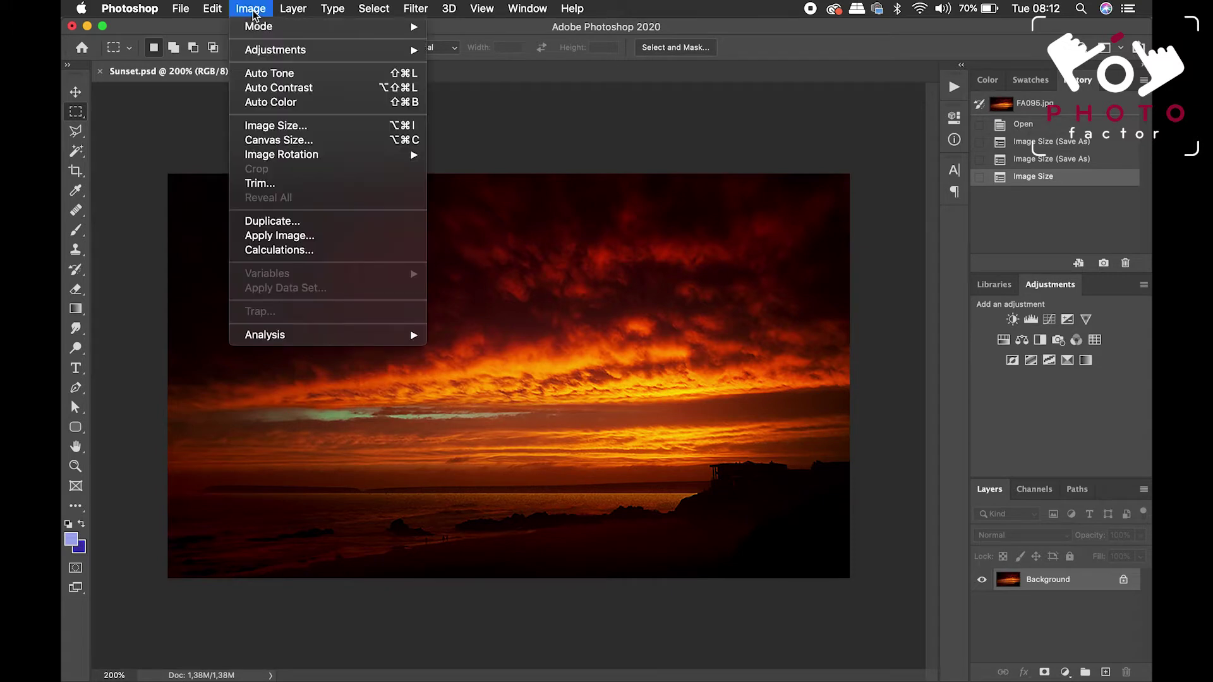
pyautogui.click(282, 126)
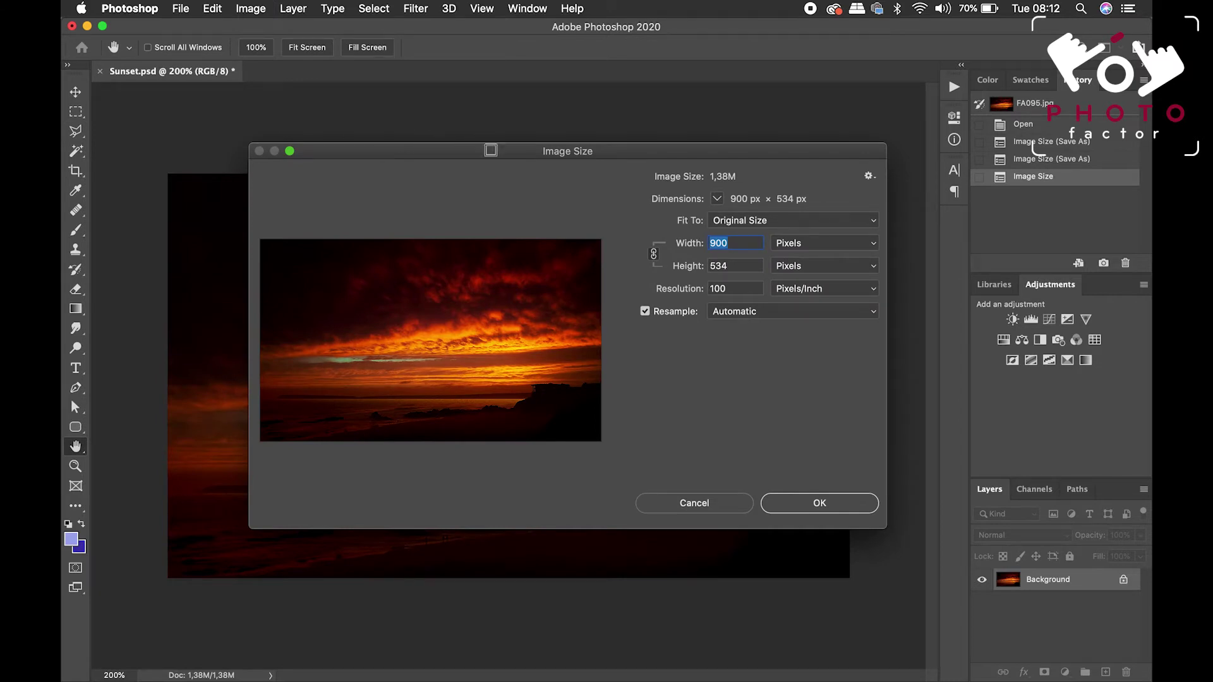
pyautogui.moveTo(590, 243)
# - Cancel Image Size unchanged and zoom into the bright cloud band until individual pixels show
pyautogui.click(712, 504)
pyautogui.press('m')
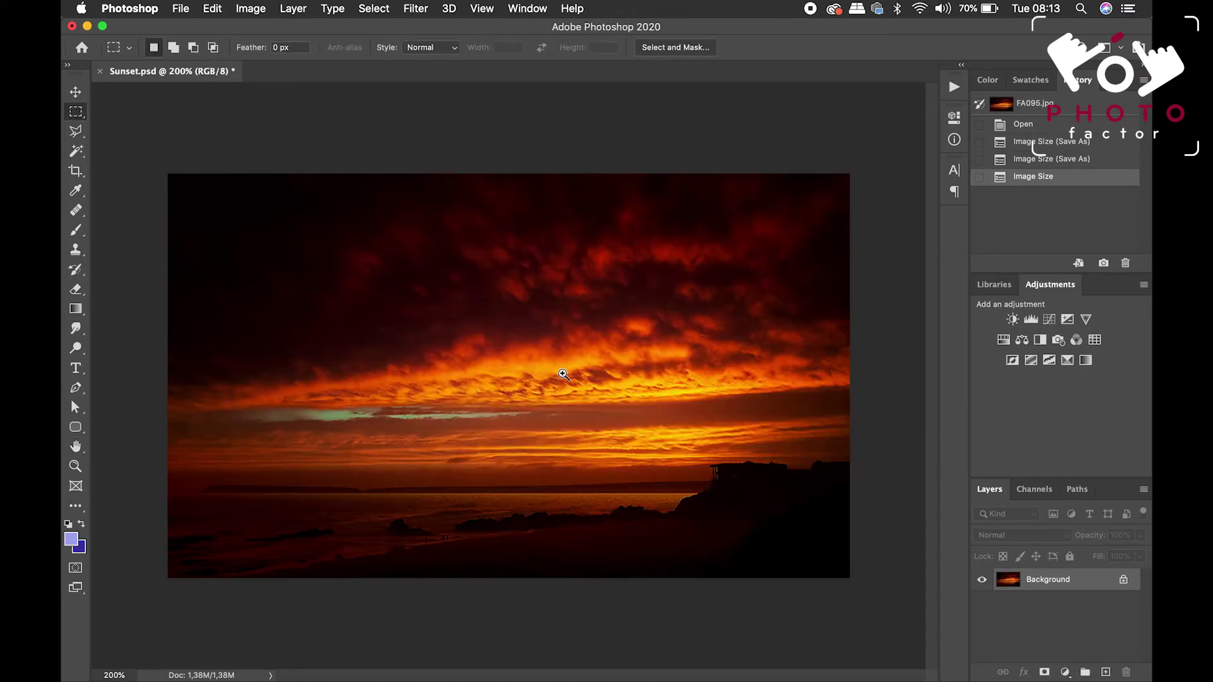
pyautogui.keyDown('super'); pyautogui.click(562, 376); pyautogui.keyUp('super')
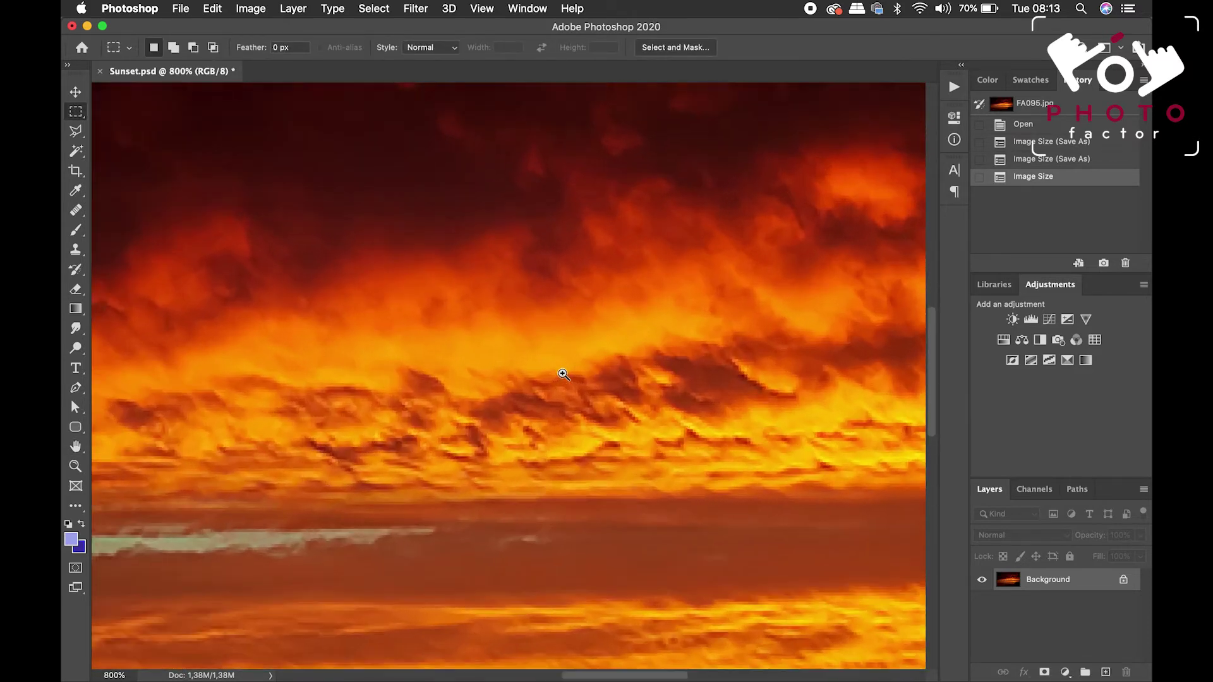
pyautogui.keyDown('super'); pyautogui.click(563, 374); pyautogui.keyUp('super')
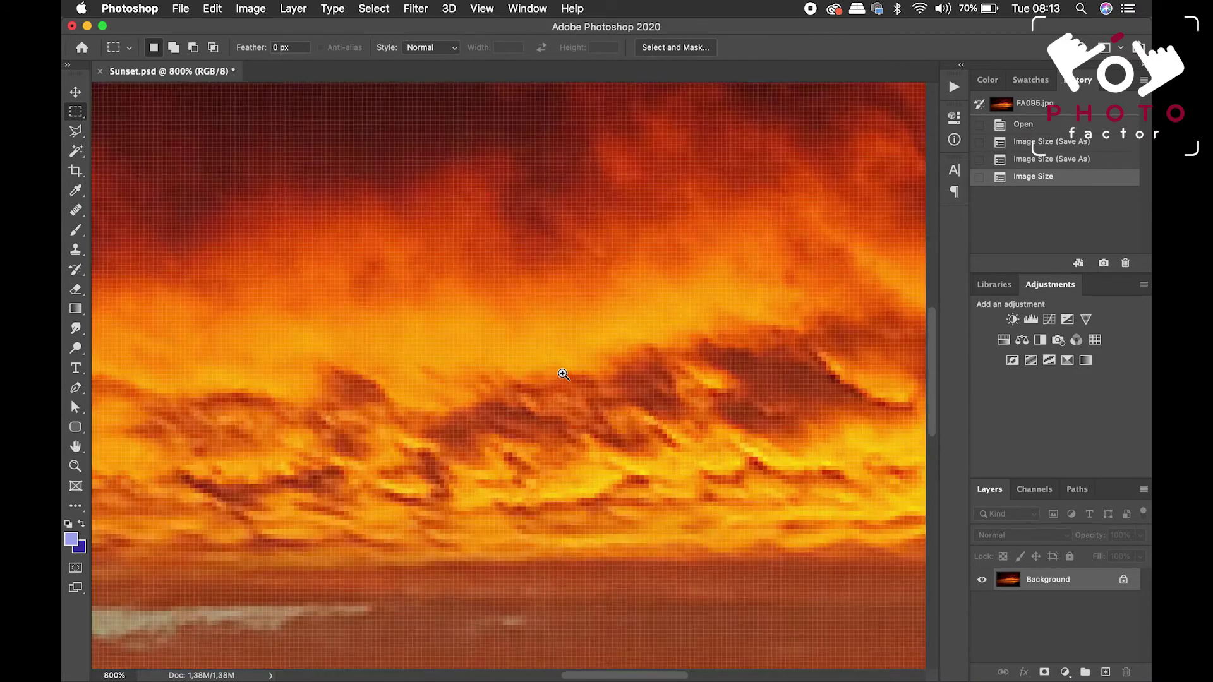
pyautogui.keyDown('super'); pyautogui.click(562, 374); pyautogui.keyUp('super')
pyautogui.keyDown('super'); pyautogui.click(562, 374); pyautogui.keyUp('super')
pyautogui.keyDown('super'); pyautogui.click(562, 375); pyautogui.keyUp('super')
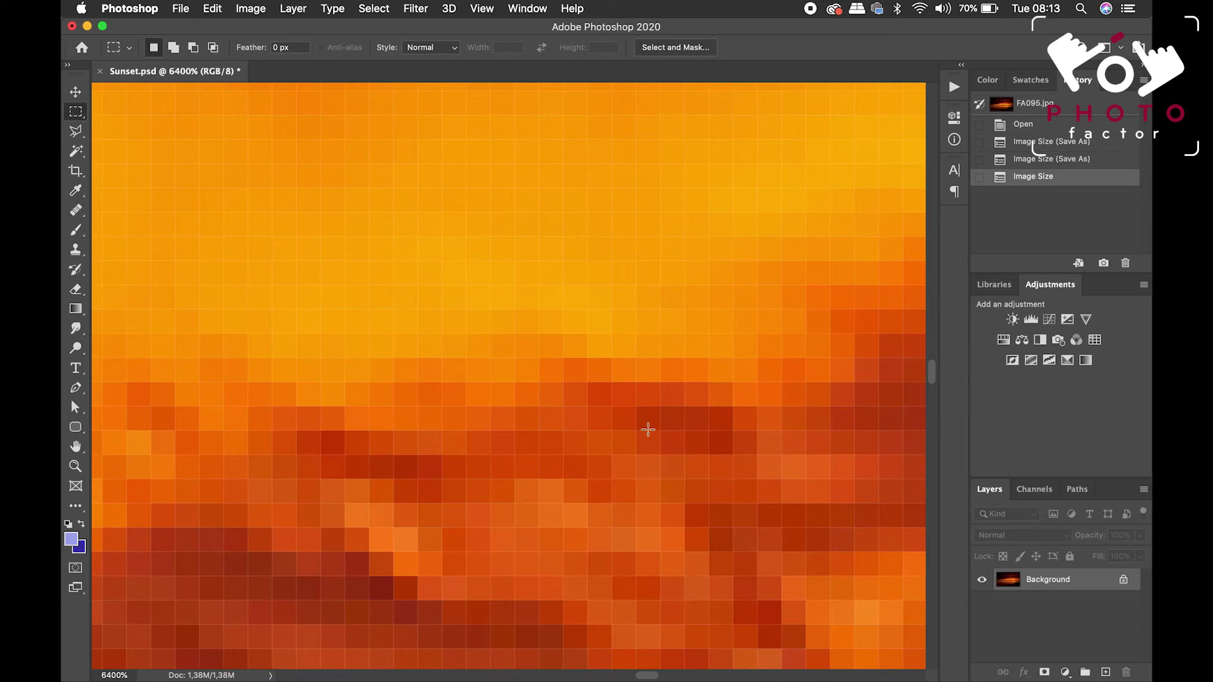
# - Fit the whole sunset photo back on screen with Cmd+0
pyautogui.scroll(-3, 493, 448)
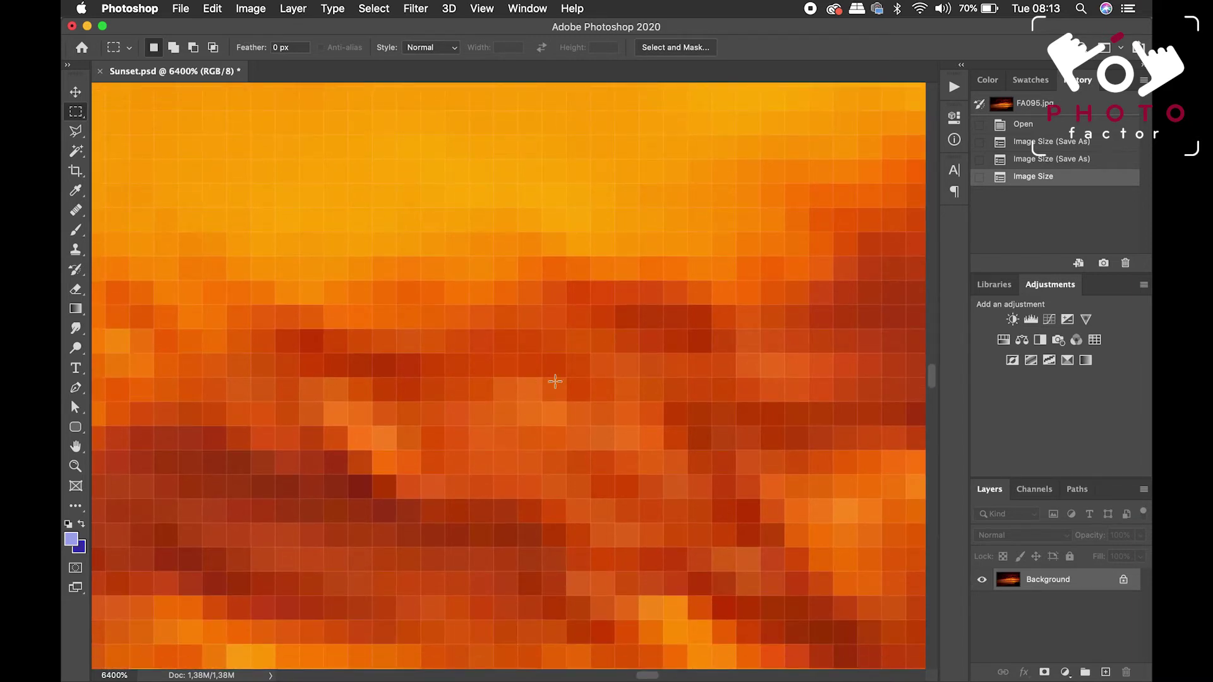
pyautogui.scroll(-3, 550, 382)
pyautogui.scroll(3, 555, 380)
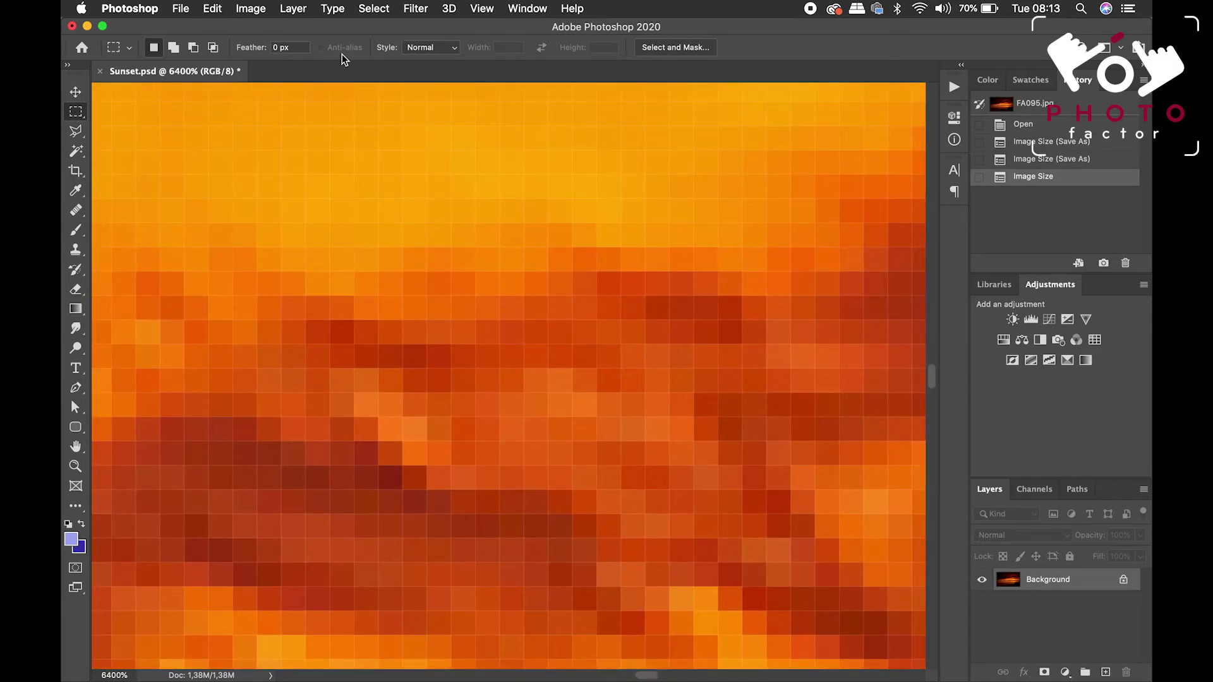
pyautogui.press('super+0')
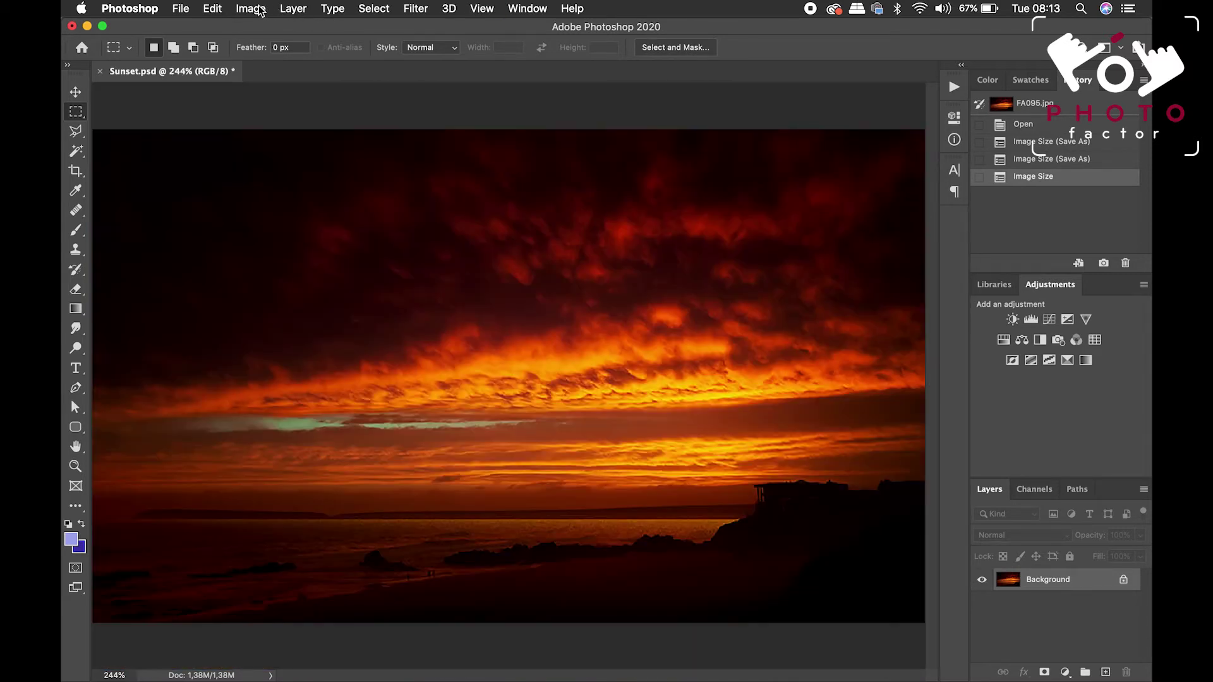
pyautogui.click(259, 8)
# - In Image Size, retype the Resolution value, entering 3 then 1, leaving it at 100 pixels/inch
pyautogui.click(289, 128)
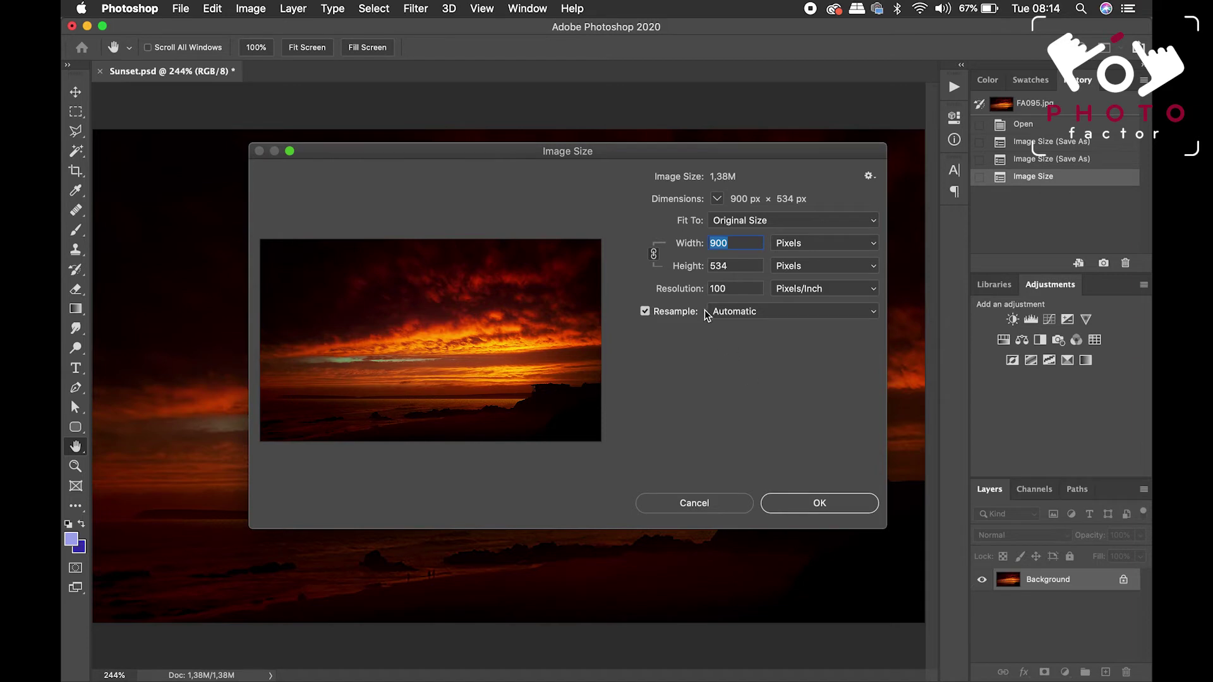
pyautogui.click(715, 289)
pyautogui.press('BackSpace')
pyautogui.write('3')
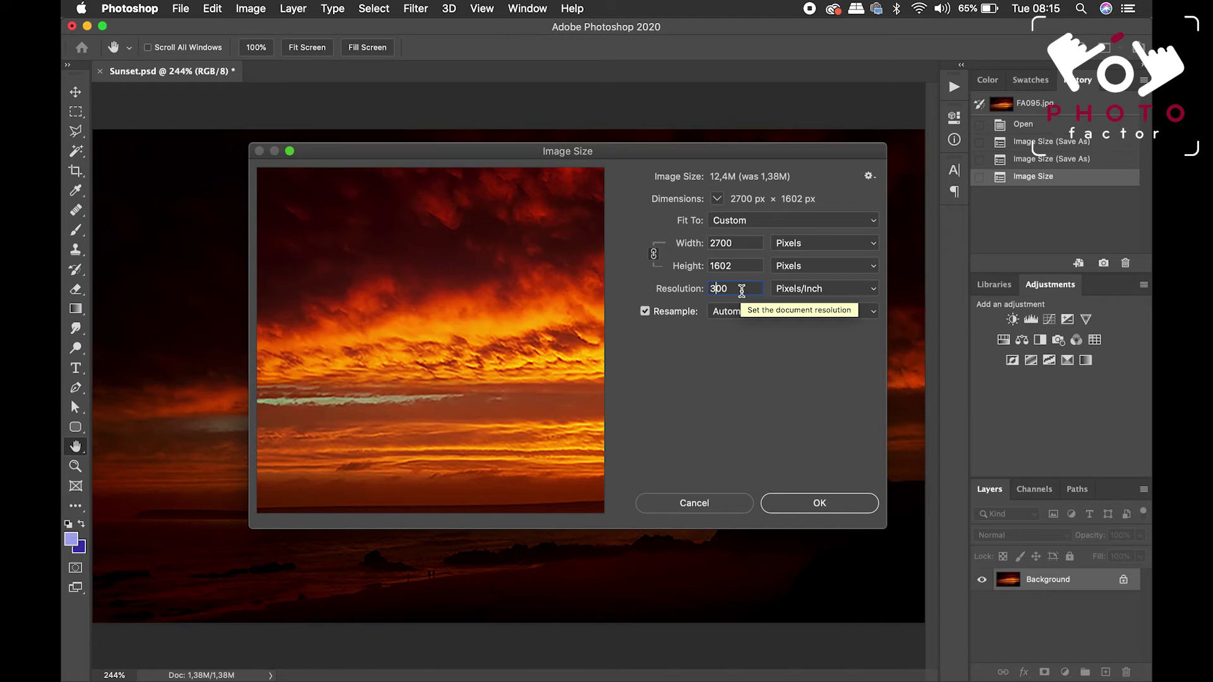
pyautogui.press('BackSpace')
pyautogui.write('1')
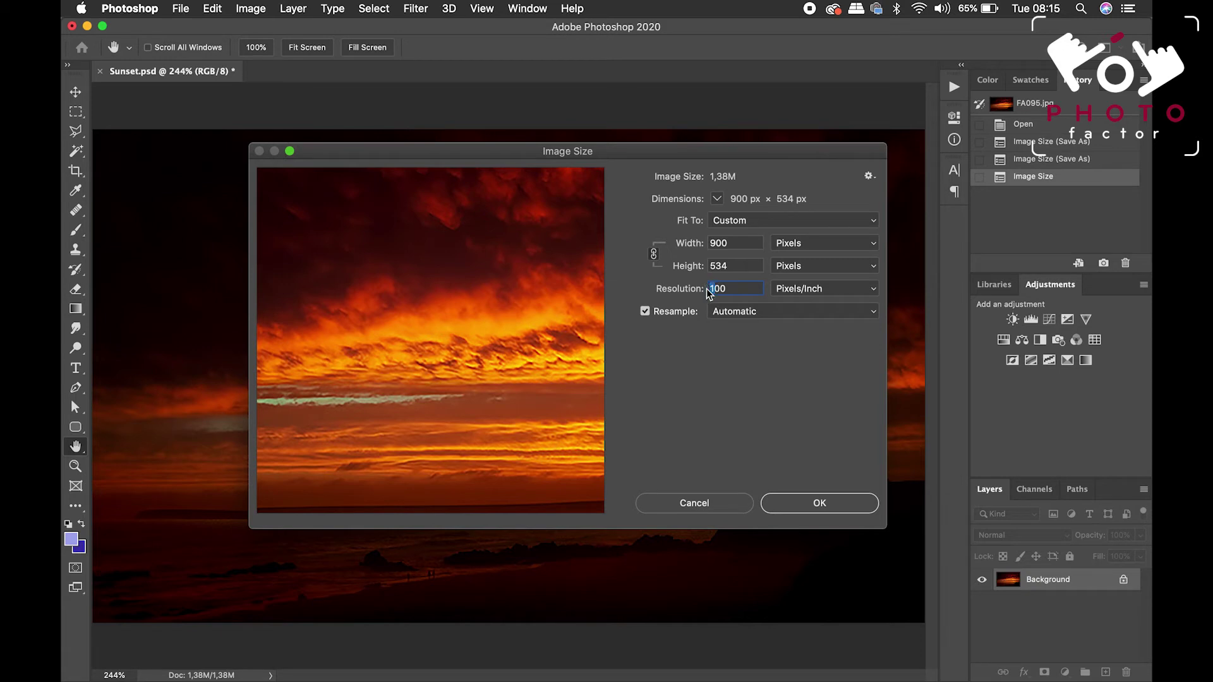
pyautogui.press('BackSpace')
pyautogui.write('3')
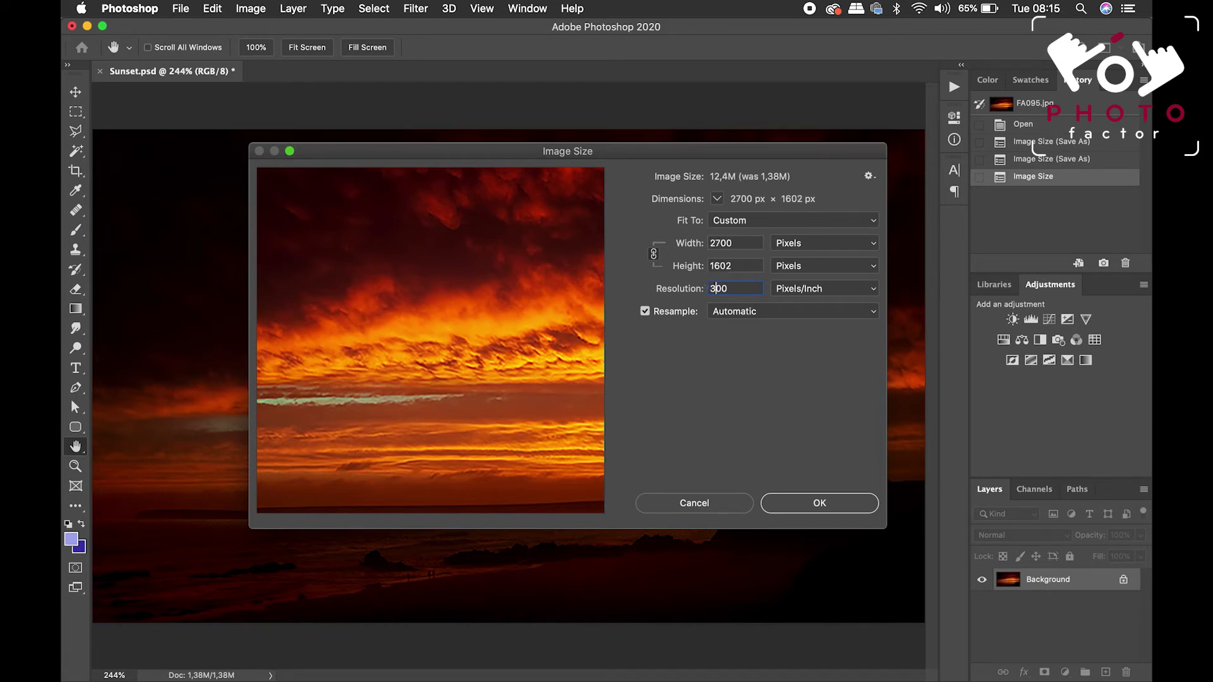
pyautogui.click(645, 311)
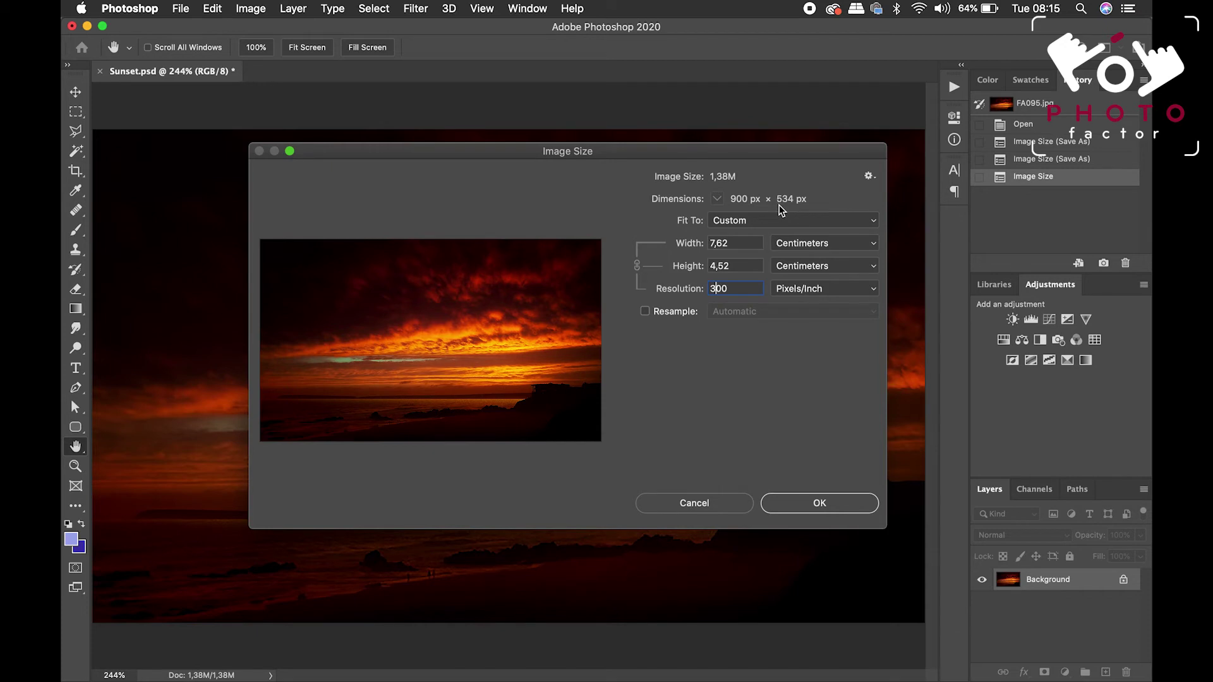
# - Switch the print size unit to Inches, showing 3 × 1.78 inches at 300 pixels/inch
pyautogui.click(813, 243)
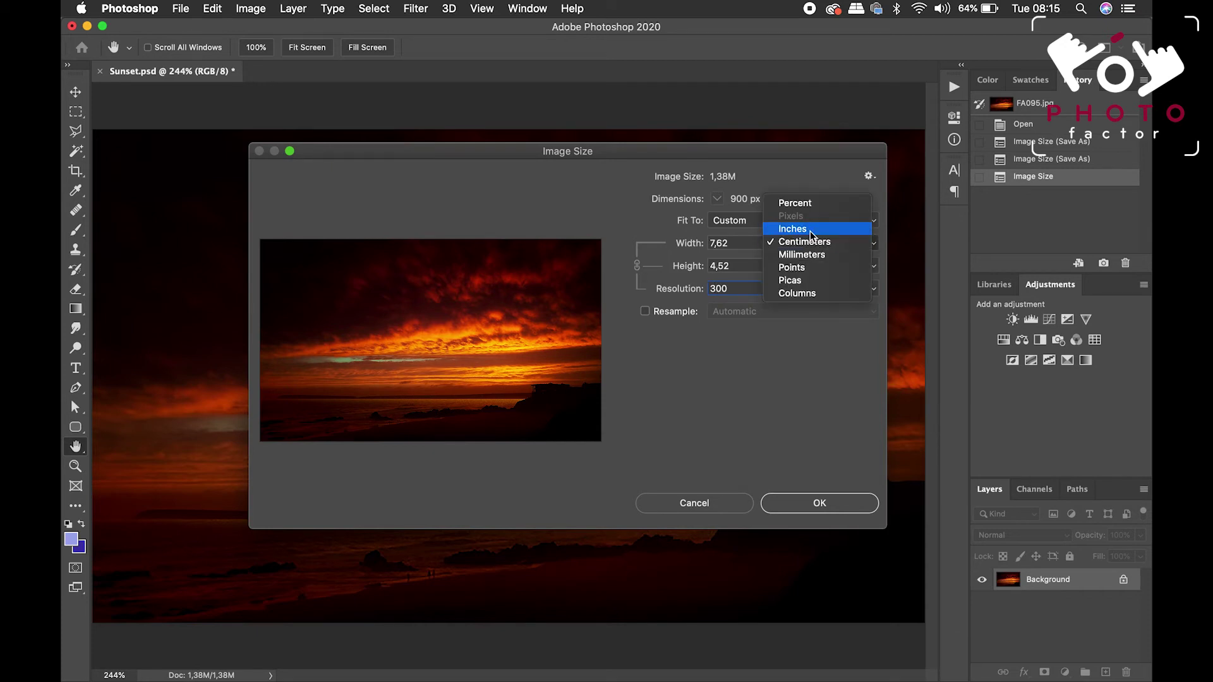
pyautogui.click(811, 230)
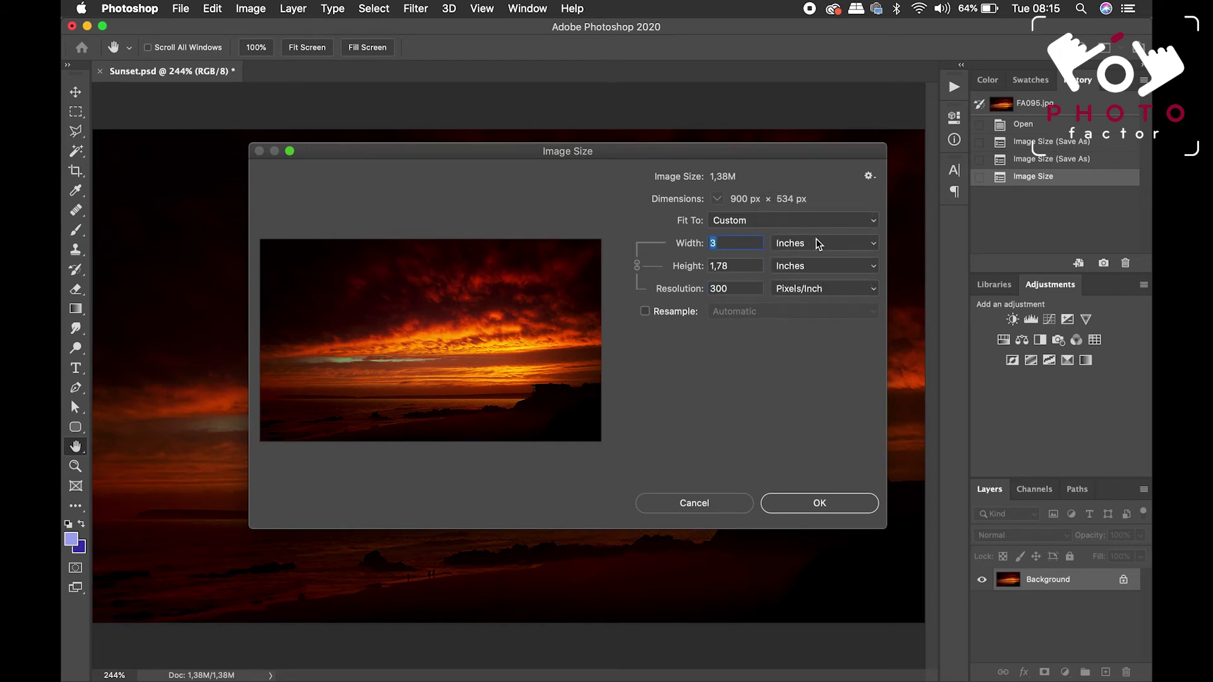
pyautogui.click(818, 244)
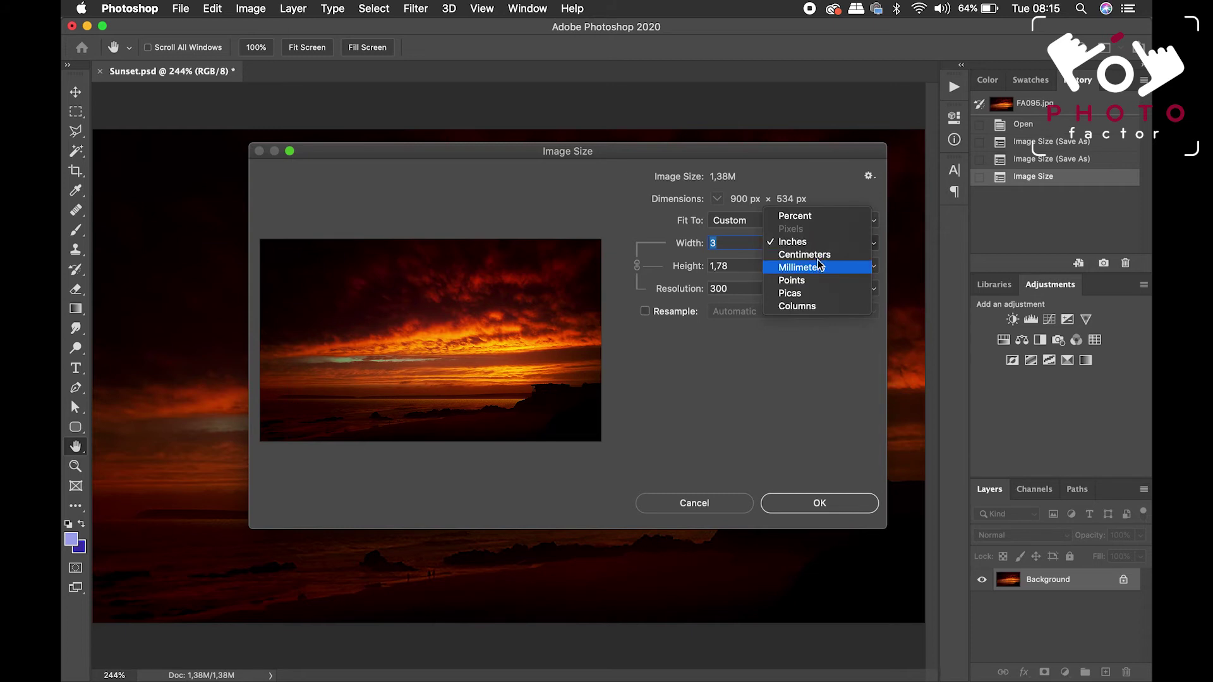
pyautogui.click(813, 244)
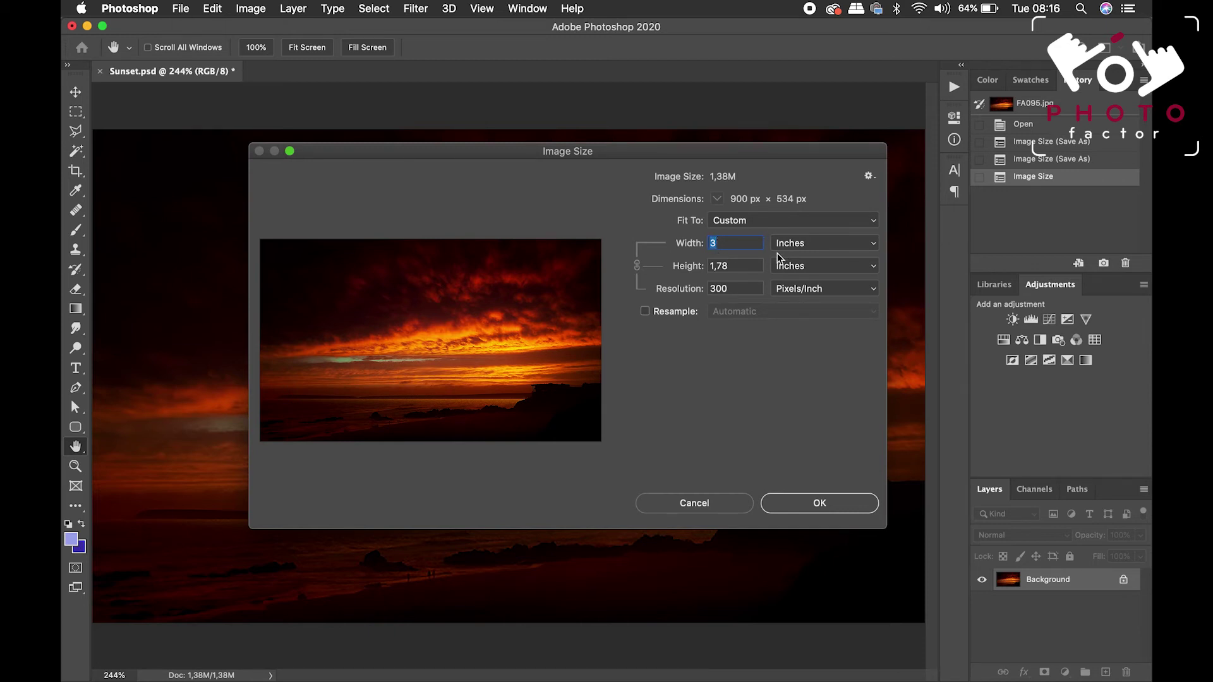
pyautogui.doubleClick(717, 290)
pyautogui.write('100')
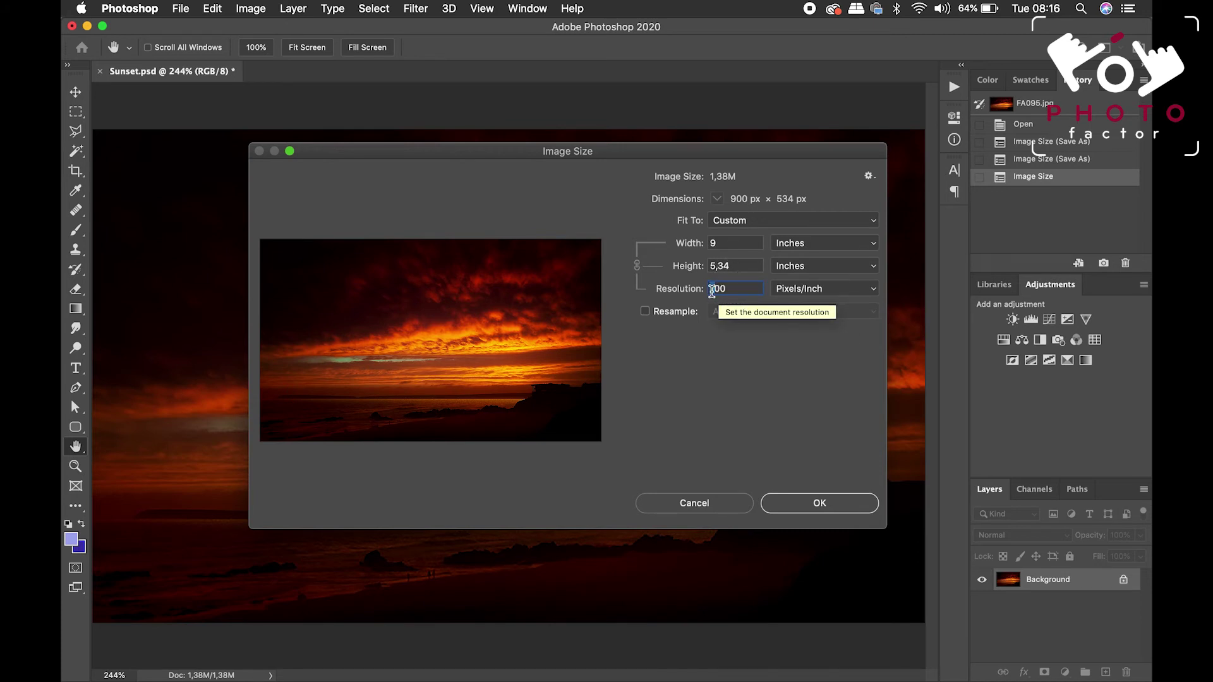
pyautogui.write('3')
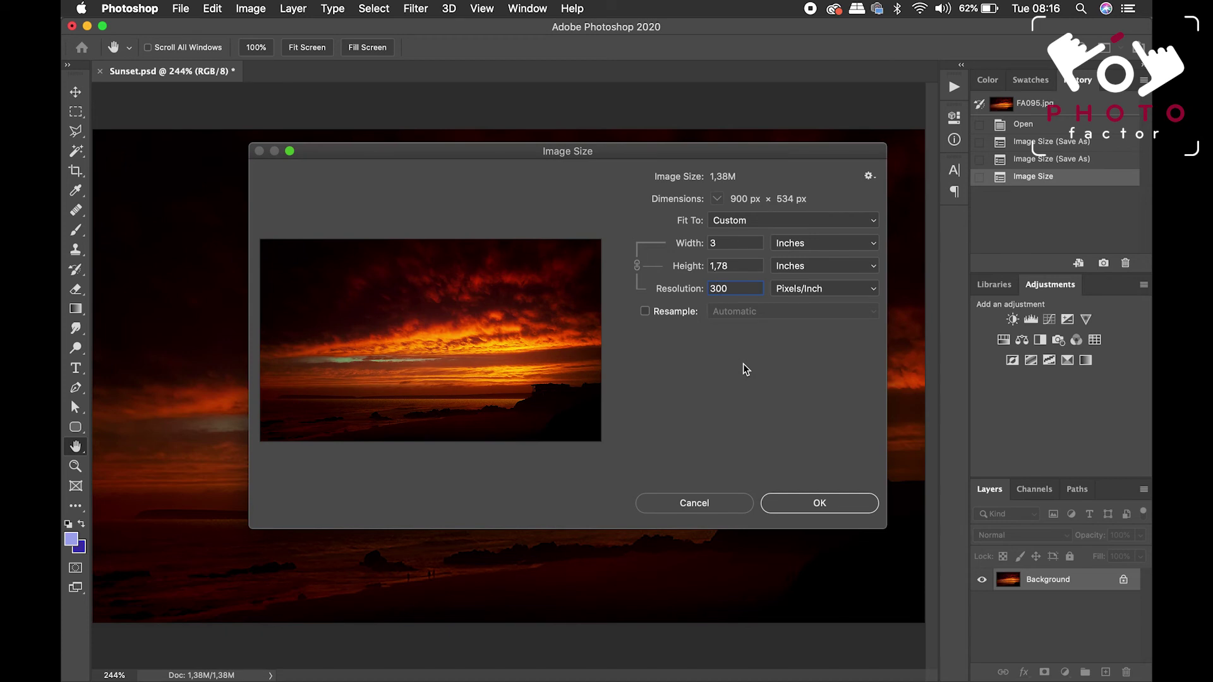
pyautogui.click(664, 295)
# - Confirm the Image Size dialog, adding an Image Size history step at 900 × 534 px
pyautogui.click(814, 503)
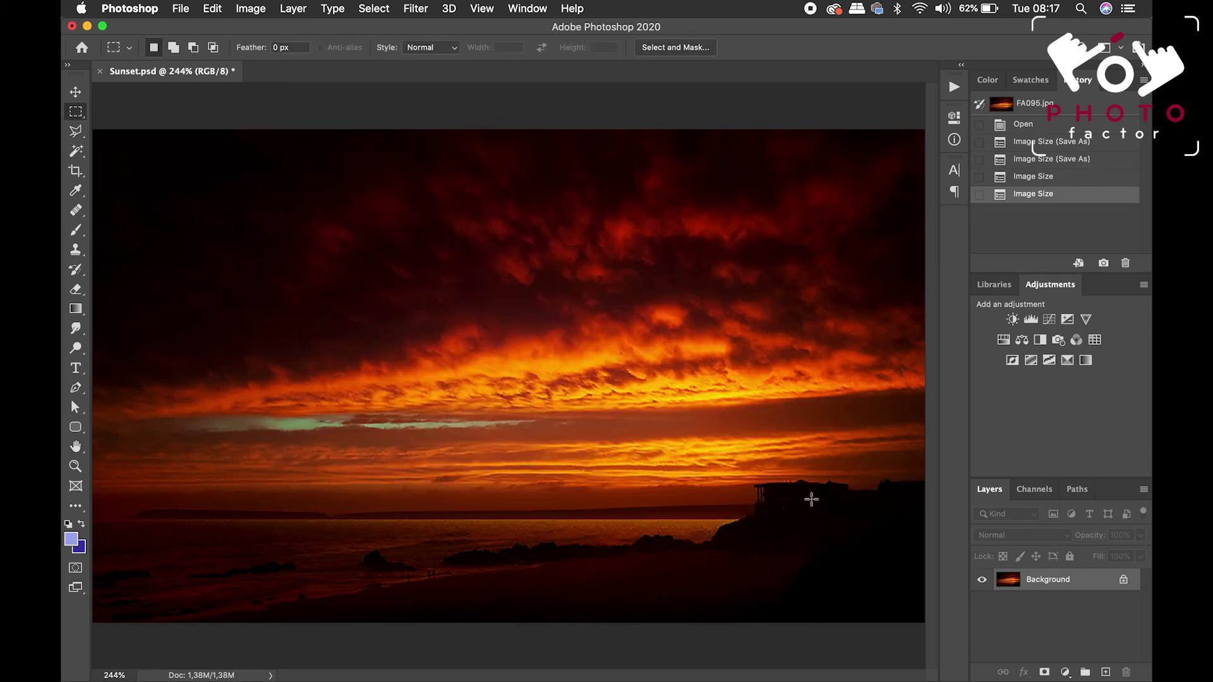